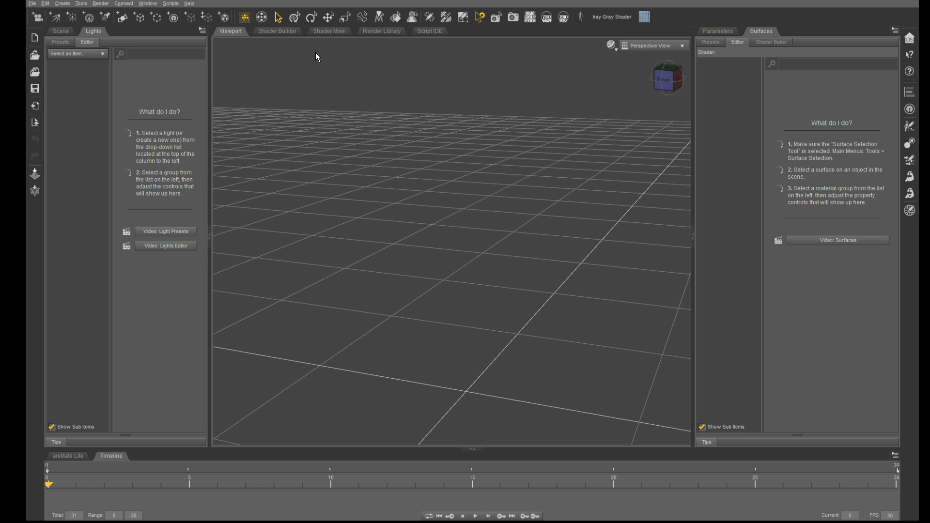
# Open the Simulation Settings pane, load Genesis 8 Female and apply the Iray Gray Shader to her surfaces
pyautogui.click(148, 4)
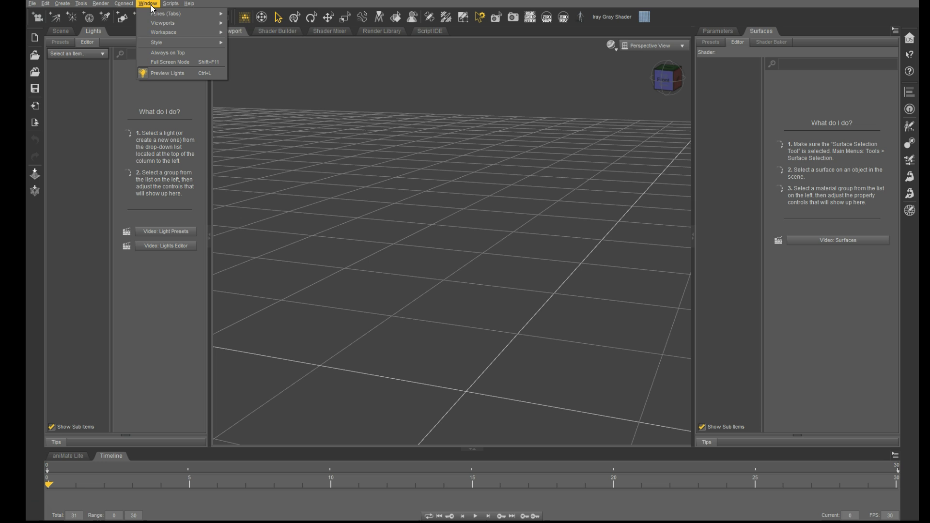
pyautogui.moveTo(167, 13)
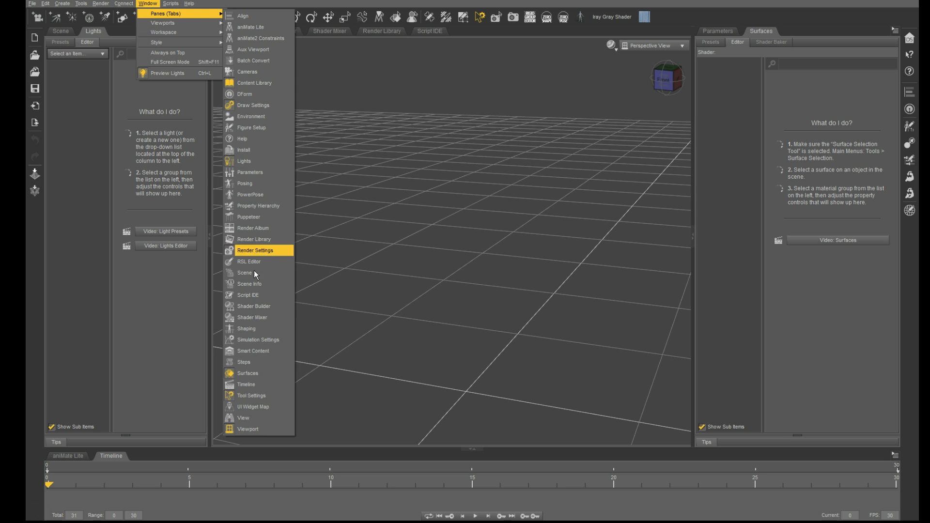
pyautogui.click(276, 337)
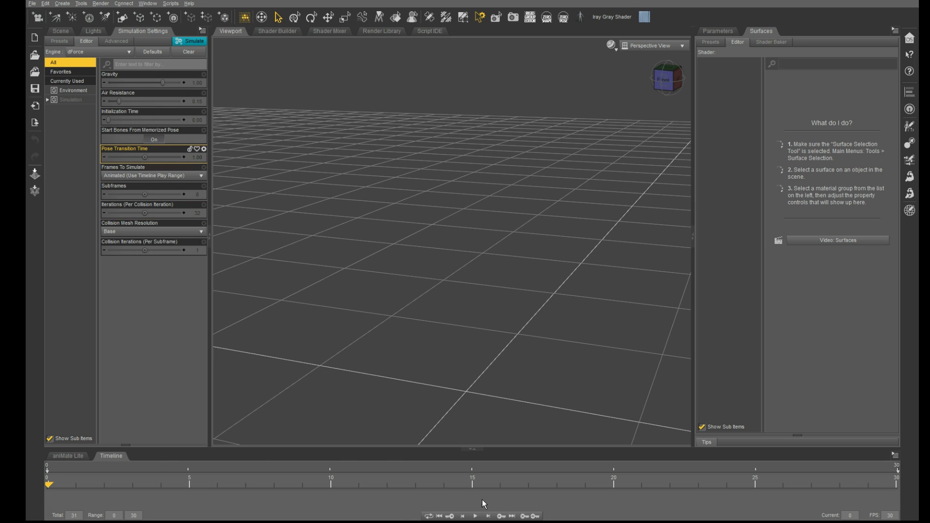
pyautogui.click(582, 17)
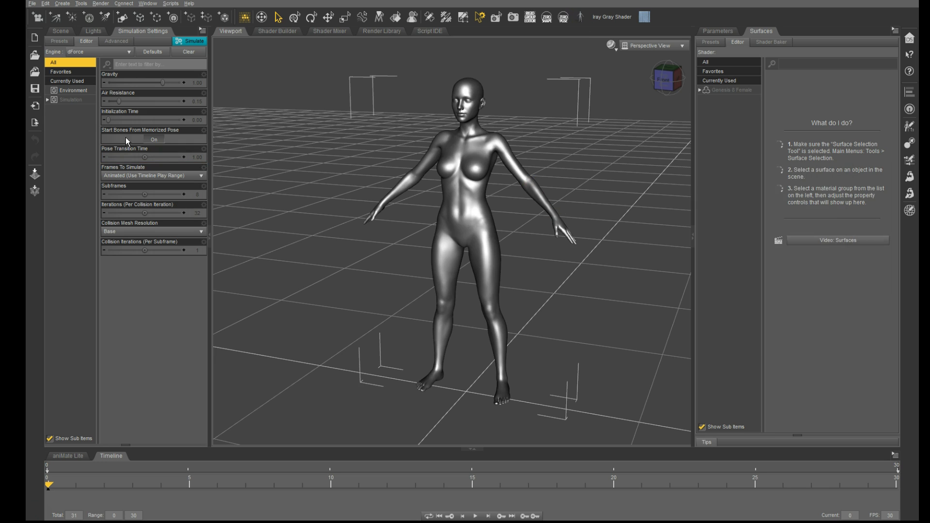
pyautogui.click(720, 89)
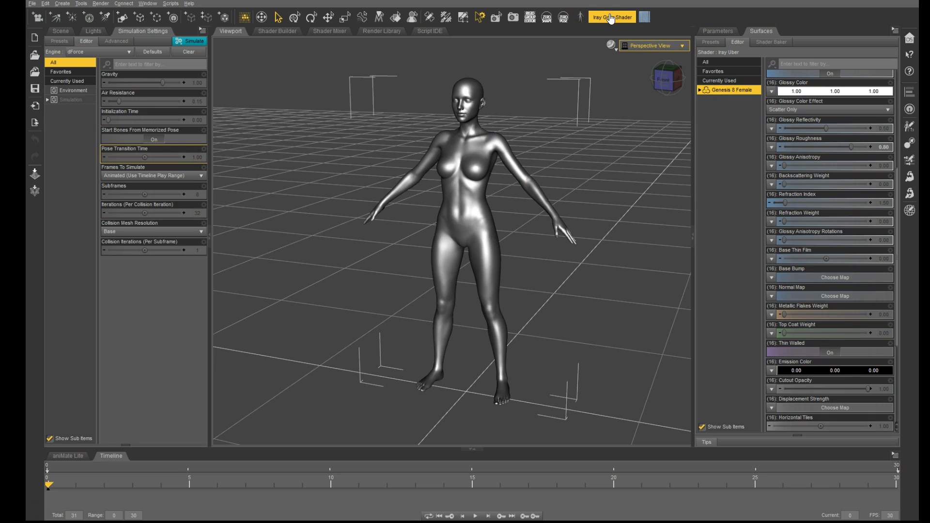
pyautogui.click(610, 18)
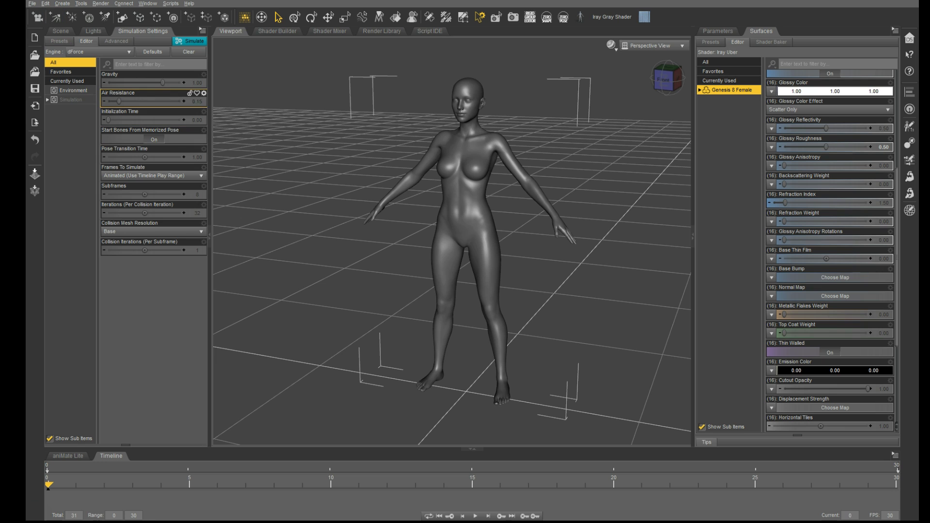
# Import Mada_Summerdress04.obj, accepting the default OBJ import options
pyautogui.click(32, 4)
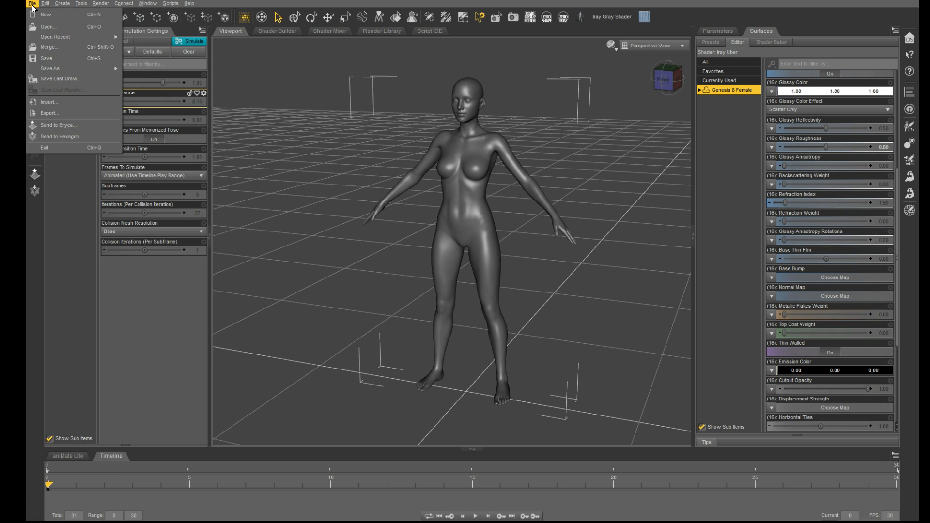
pyautogui.click(46, 102)
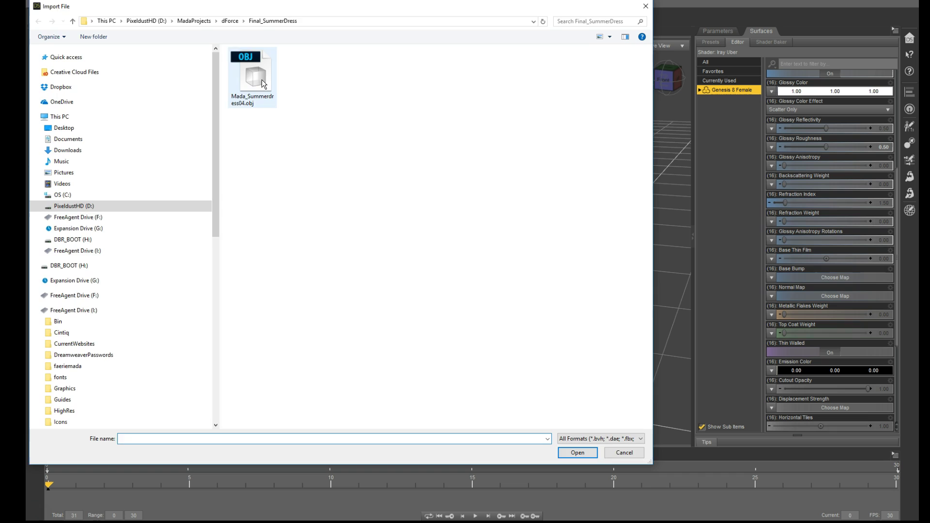
pyautogui.doubleClick(262, 80)
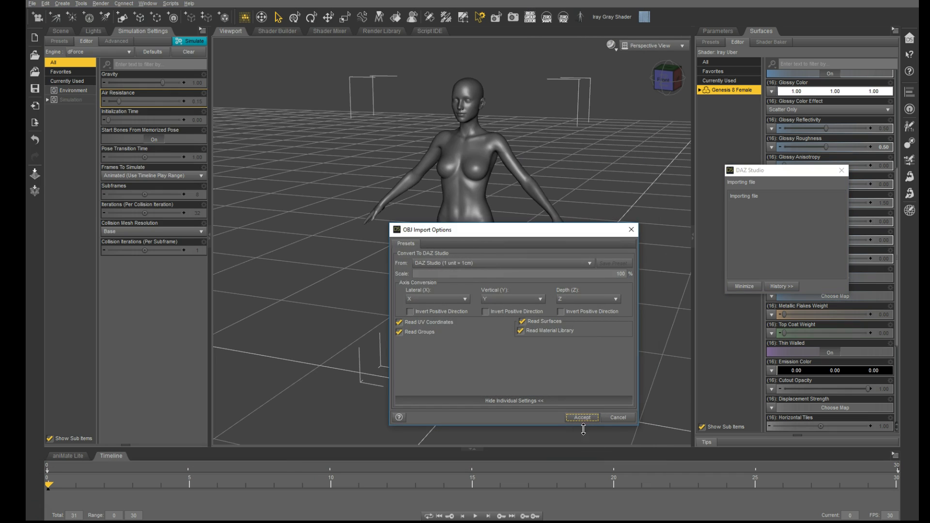
pyautogui.click(582, 417)
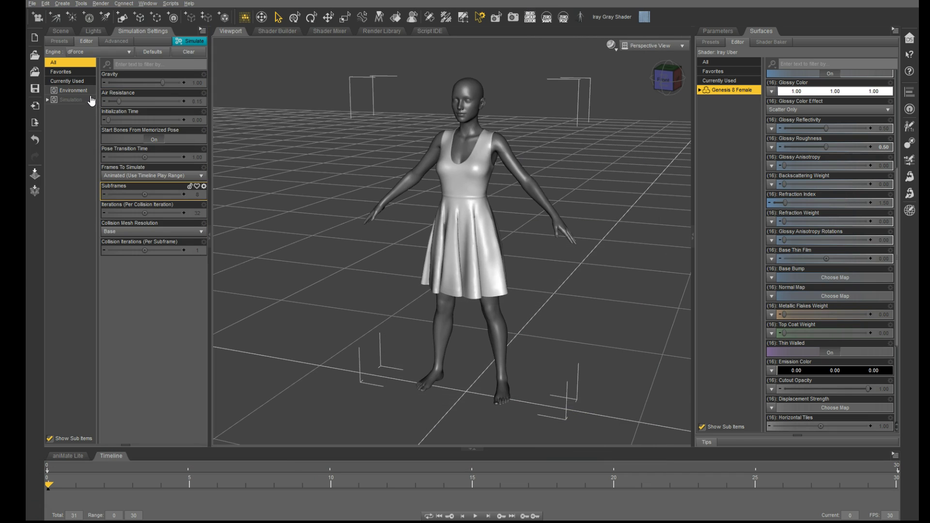
# Select the summer dress in the Scene tab and all of its surfaces
pyautogui.click(60, 30)
pyautogui.click(102, 76)
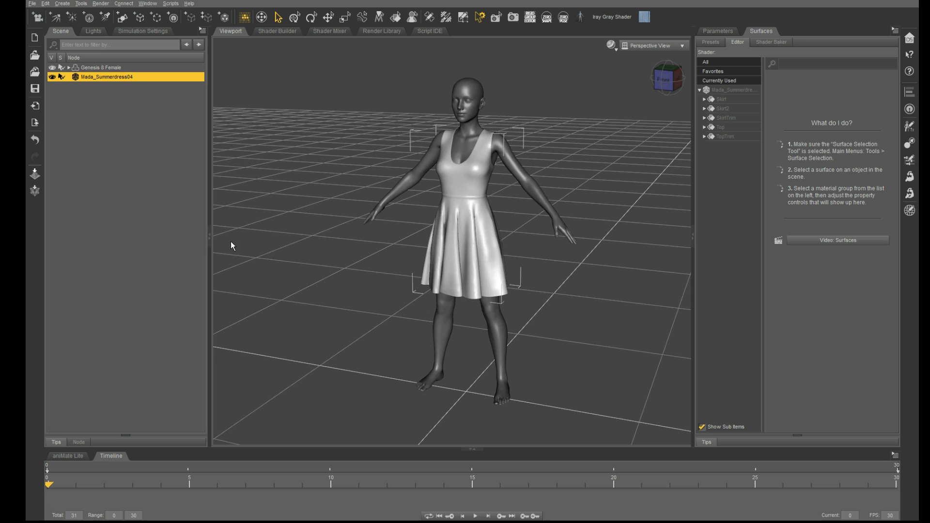
pyautogui.click(741, 90)
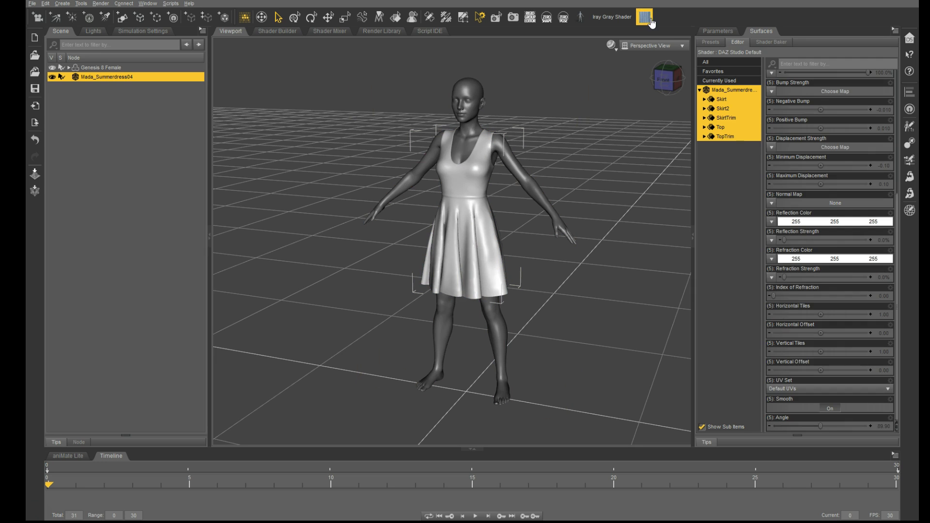
# Run the Transfer Utility with Genesis 8 Female as source and the summer dress as target
pyautogui.click(115, 65)
pyautogui.click(204, 34)
pyautogui.moveTo(232, 125)
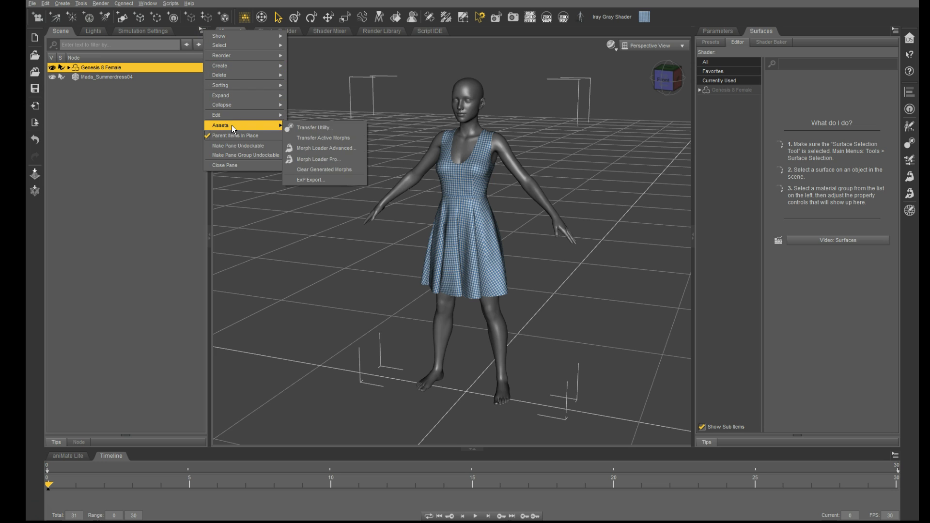
pyautogui.click(308, 124)
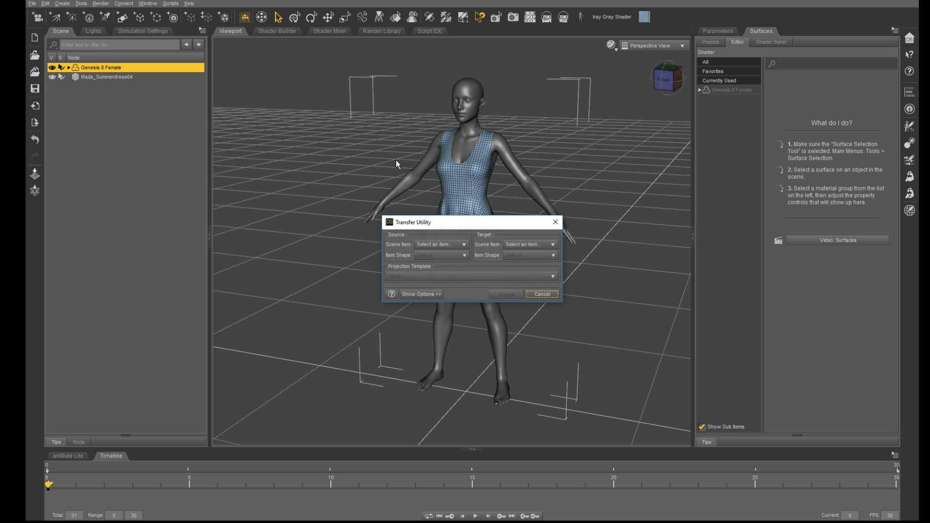
pyautogui.click(457, 246)
pyautogui.click(464, 263)
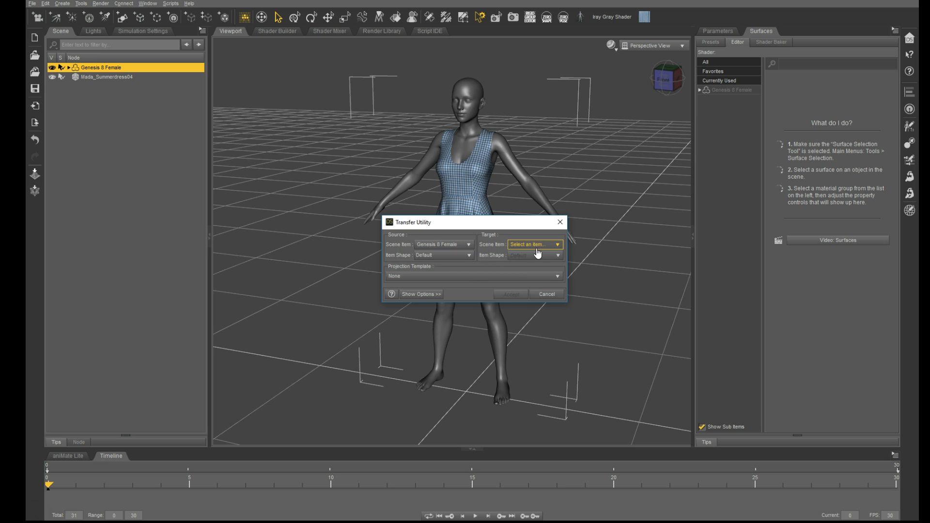
pyautogui.click(535, 248)
pyautogui.click(551, 266)
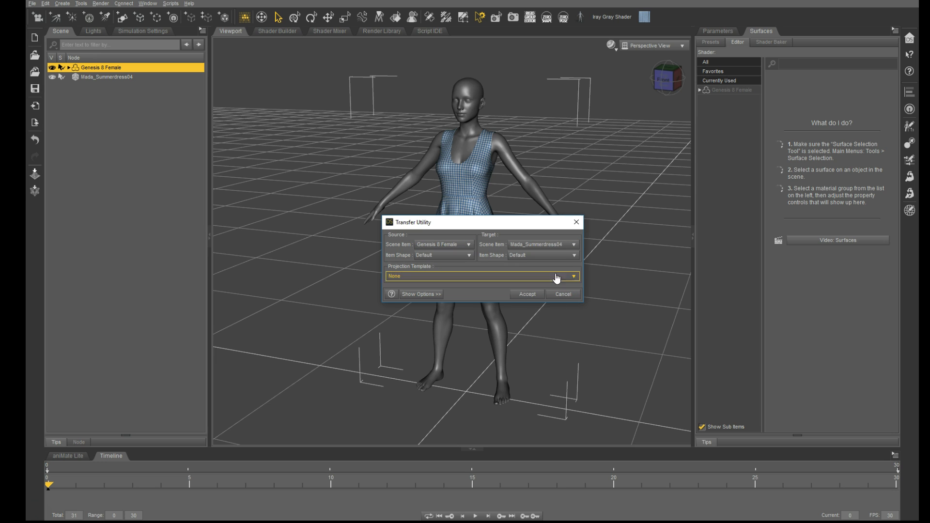
pyautogui.click(523, 294)
pyautogui.scroll(2, 581, 276)
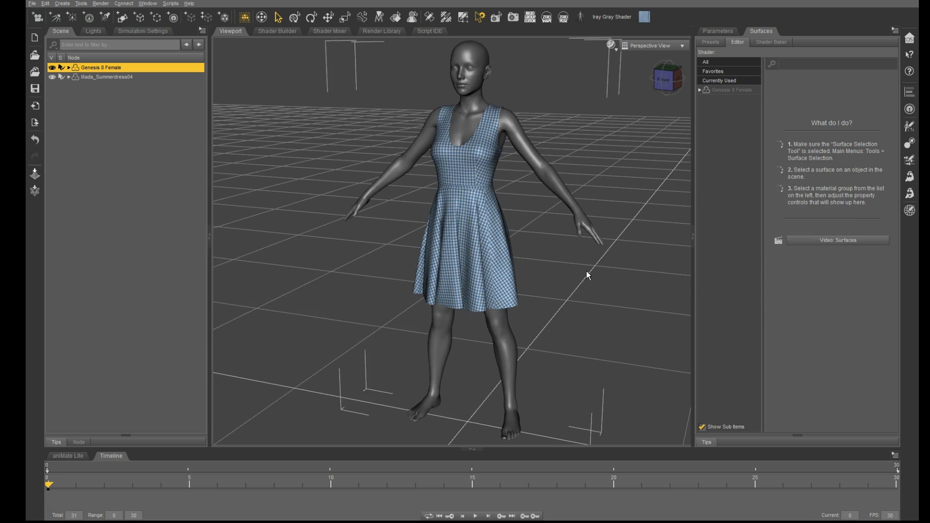
pyautogui.scroll(2, 587, 275)
# Orbit in closer to the figure and select Mada_Summerdress04 in the Scene tab
pyautogui.moveTo(585, 263)
pyautogui.keyDown('alt'); pyautogui.mouseDown()
pyautogui.moveTo(593, 197)
pyautogui.moveTo(662, 249)
pyautogui.moveTo(608, 214)
pyautogui.mouseUp(); pyautogui.keyUp('alt')
pyautogui.scroll(3, 594, 197)
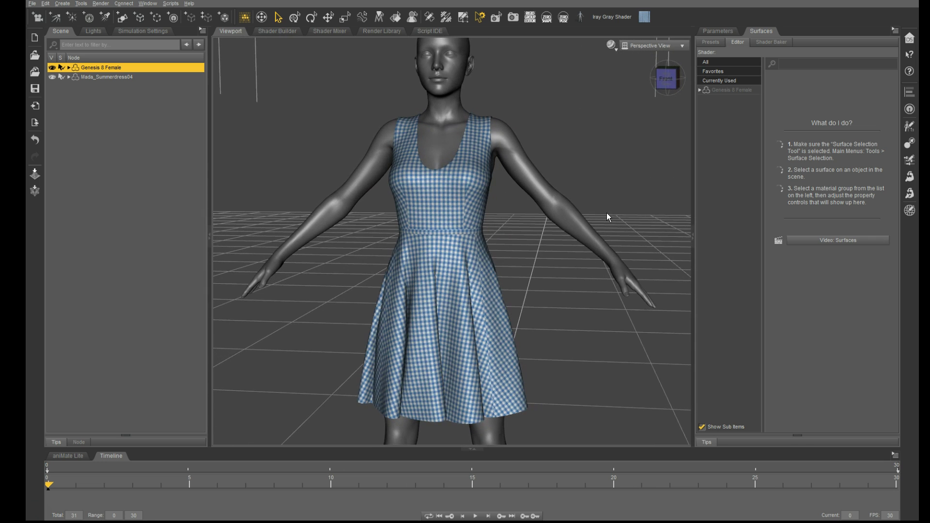
pyautogui.click(114, 77)
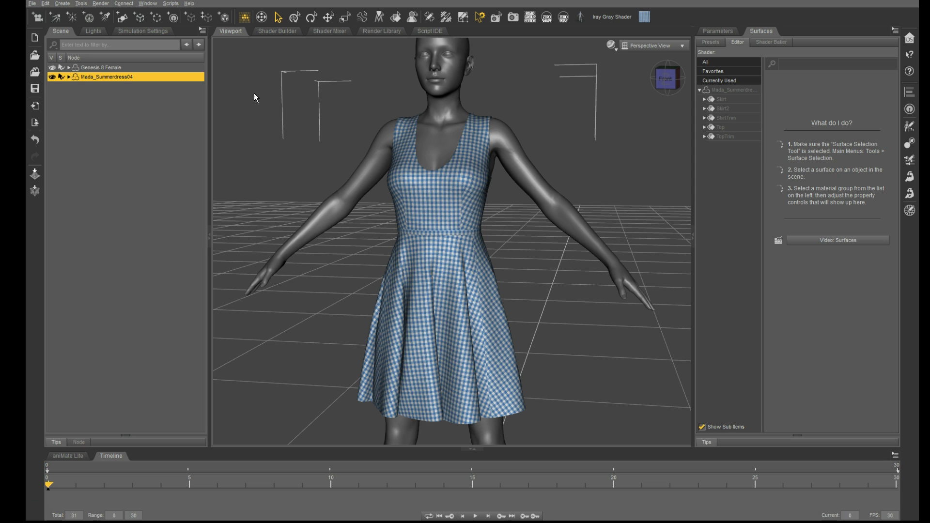
# Add a dForce Modifier with Surface Simulation Settings to the dress
pyautogui.click(203, 31)
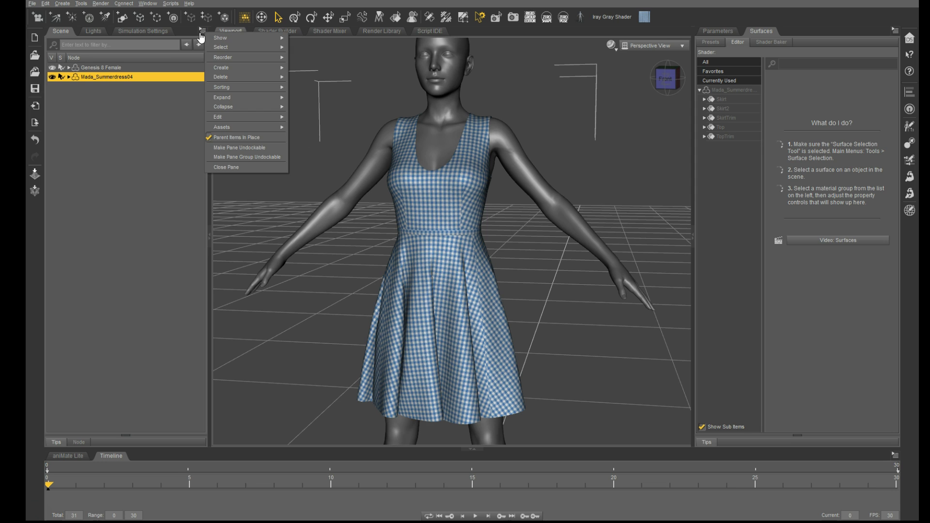
pyautogui.click(156, 31)
pyautogui.click(201, 32)
pyautogui.moveTo(248, 65)
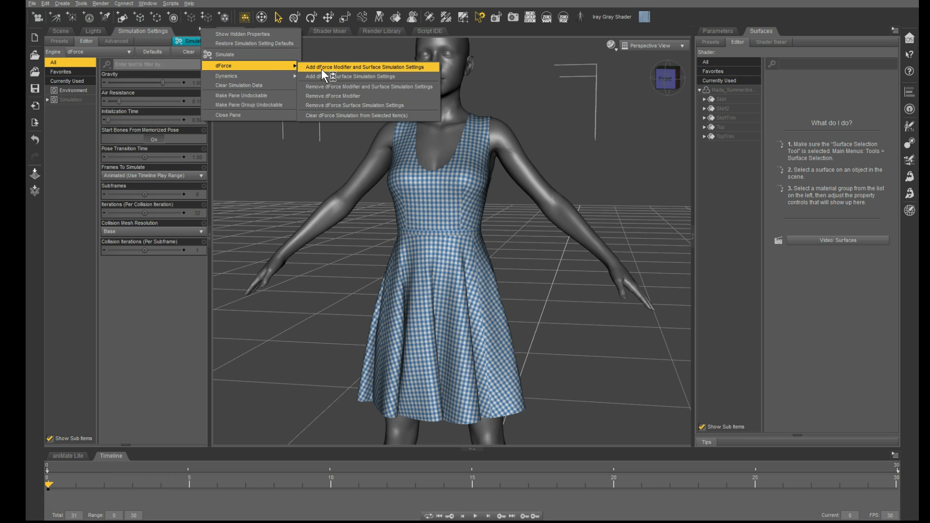
pyautogui.click(403, 67)
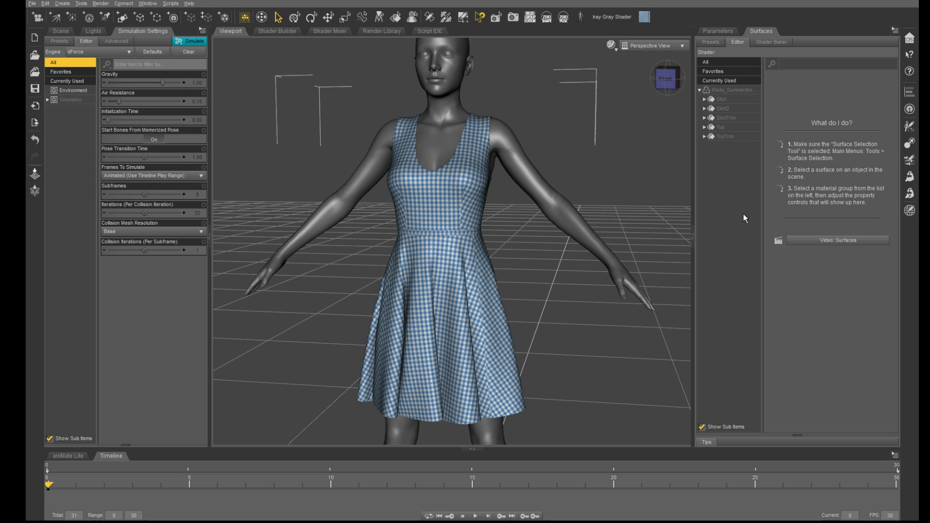
# Select the Skirt surface and scroll down to its dForce cloth properties
pyautogui.click(736, 102)
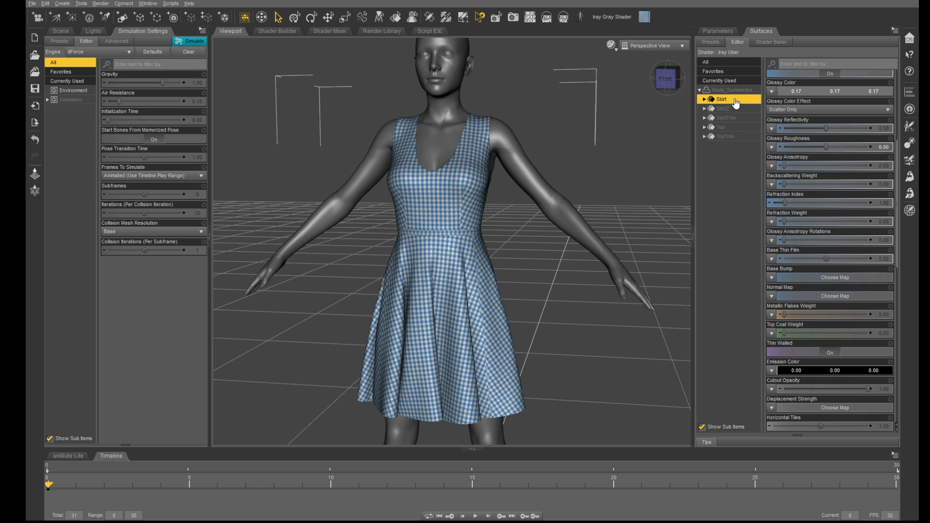
pyautogui.moveTo(829, 236)
pyautogui.moveTo(899, 243); pyautogui.dragTo(904, 427)
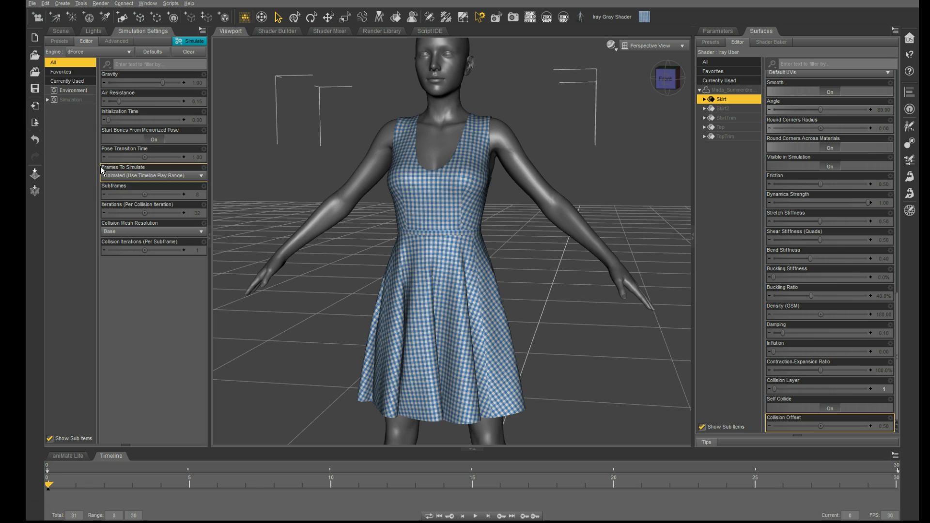
pyautogui.click(124, 181)
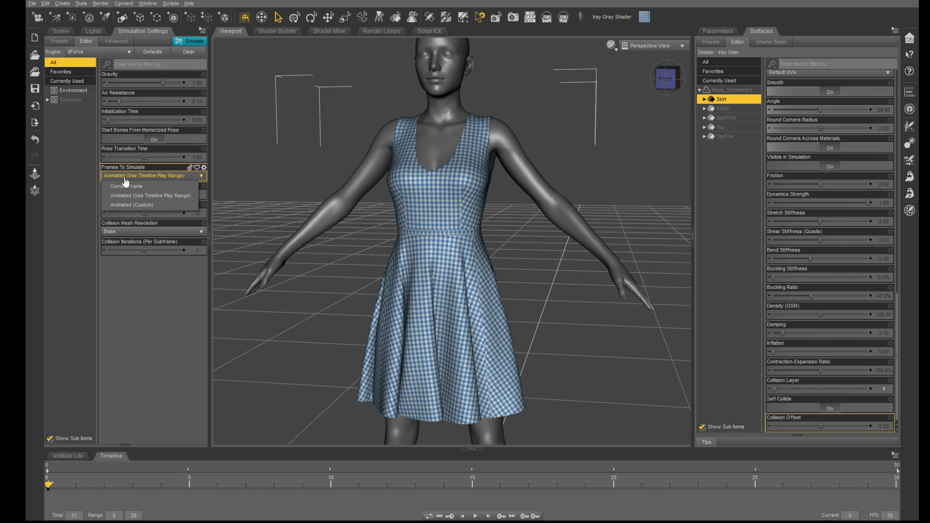
pyautogui.click(179, 196)
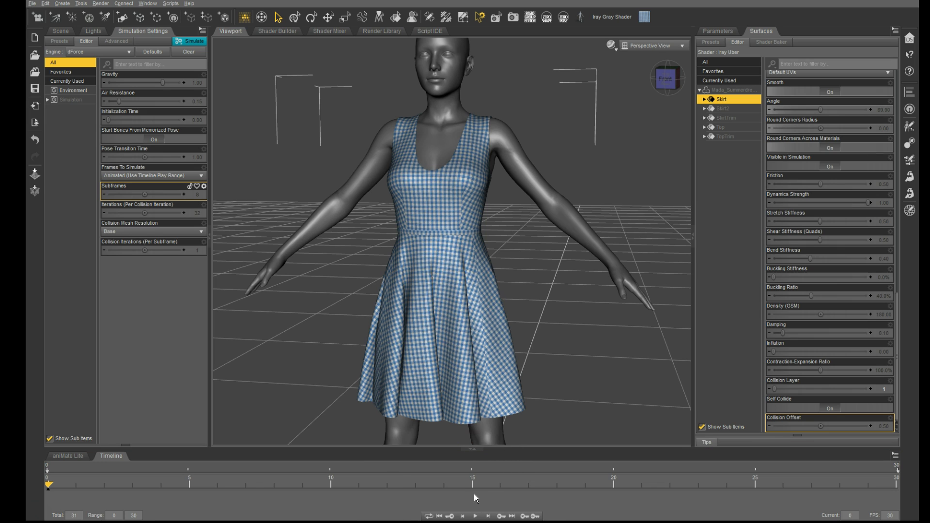
pyautogui.click(894, 488)
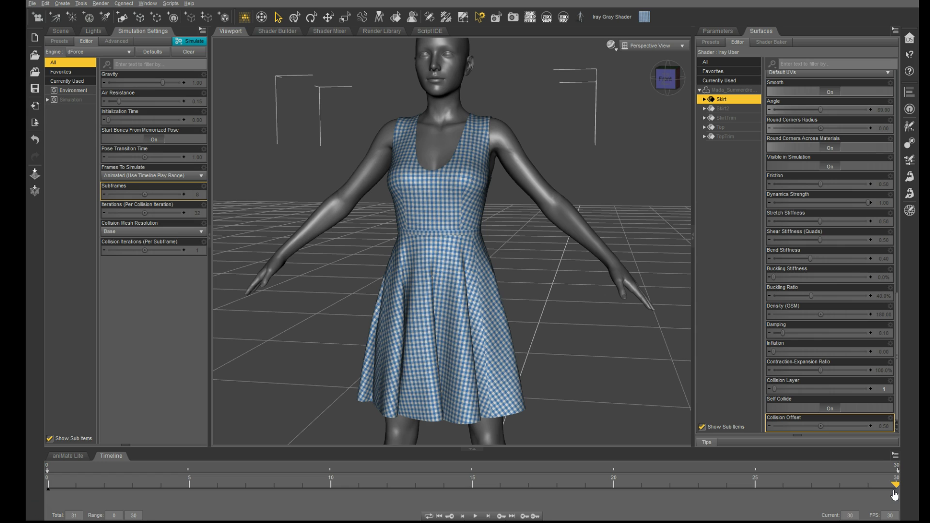
pyautogui.moveTo(830, 422)
pyautogui.click(61, 30)
pyautogui.click(83, 67)
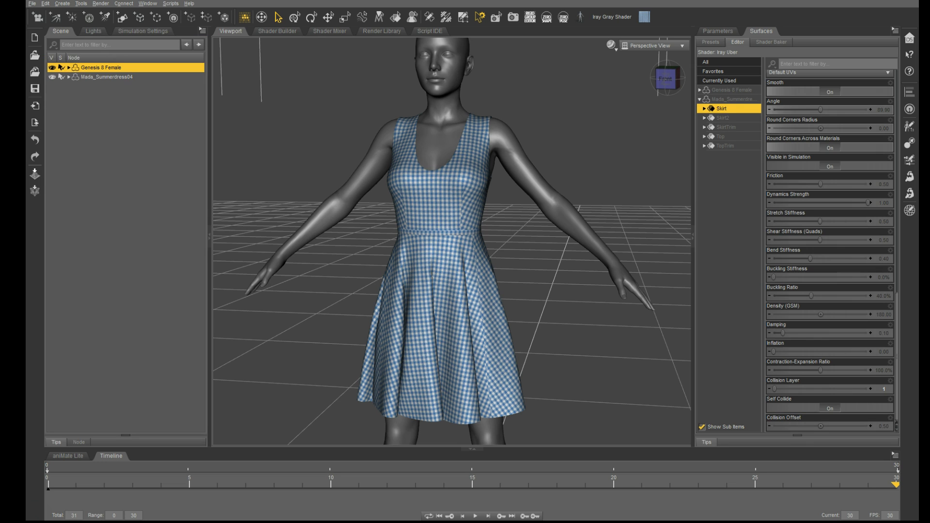
pyautogui.click(130, 76)
pyautogui.keyDown('alt'); pyautogui.moveTo(624, 304); pyautogui.dragTo(633, 306); pyautogui.keyUp('alt')
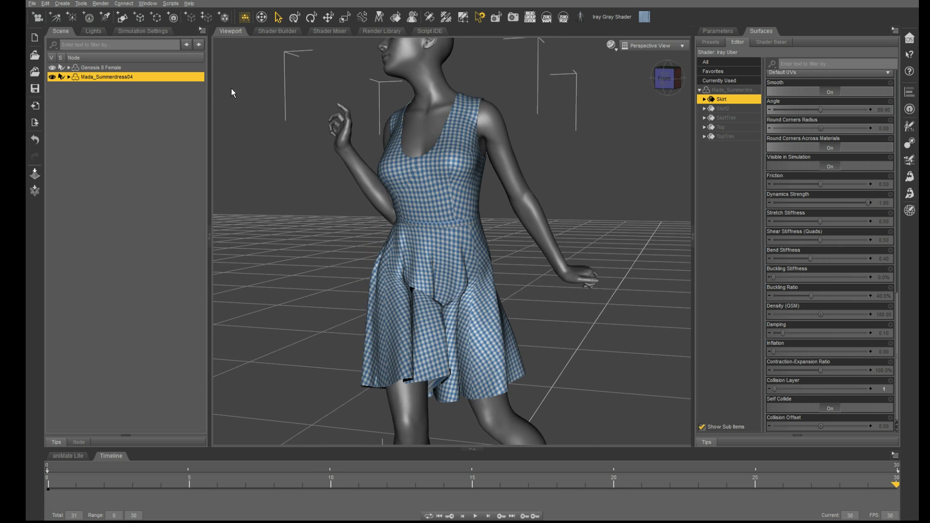
pyautogui.scroll(-5, 582, 223)
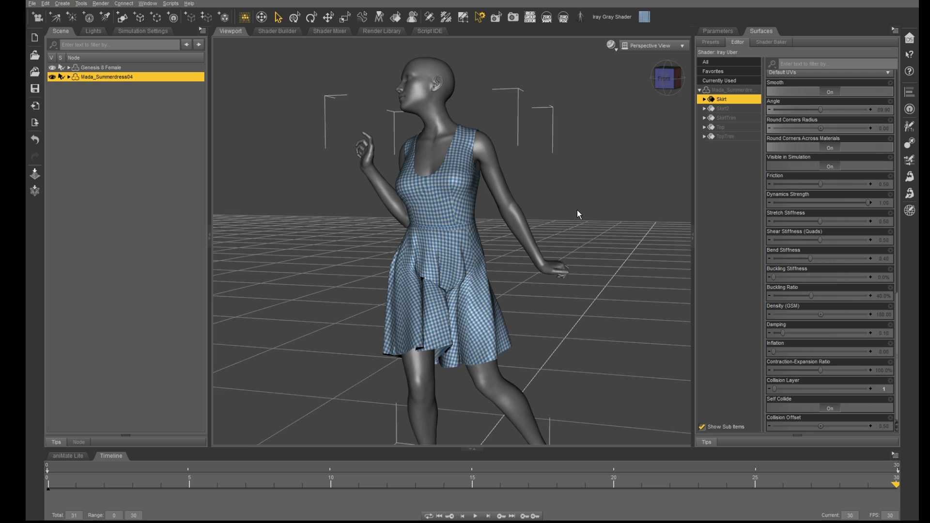
pyautogui.keyDown('alt'); pyautogui.moveTo(577, 210); pyautogui.dragTo(593, 209); pyautogui.keyUp('alt')
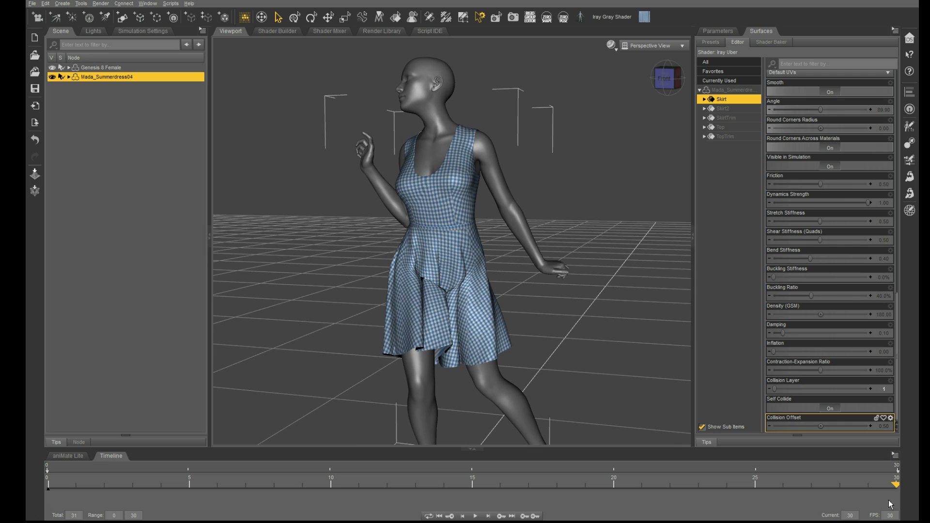
pyautogui.moveTo(893, 487)
pyautogui.mouseDown()
pyautogui.moveTo(42, 487)
pyautogui.moveTo(913, 490)
pyautogui.moveTo(48, 487)
pyautogui.moveTo(899, 491)
pyautogui.mouseUp()
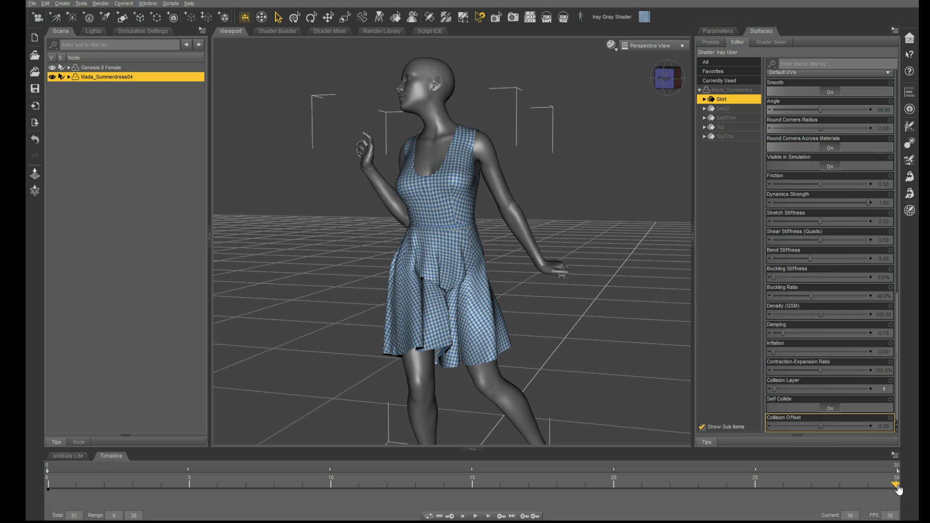
pyautogui.keyDown('alt'); pyautogui.moveTo(436, 131); pyautogui.dragTo(217, 116); pyautogui.keyUp('alt')
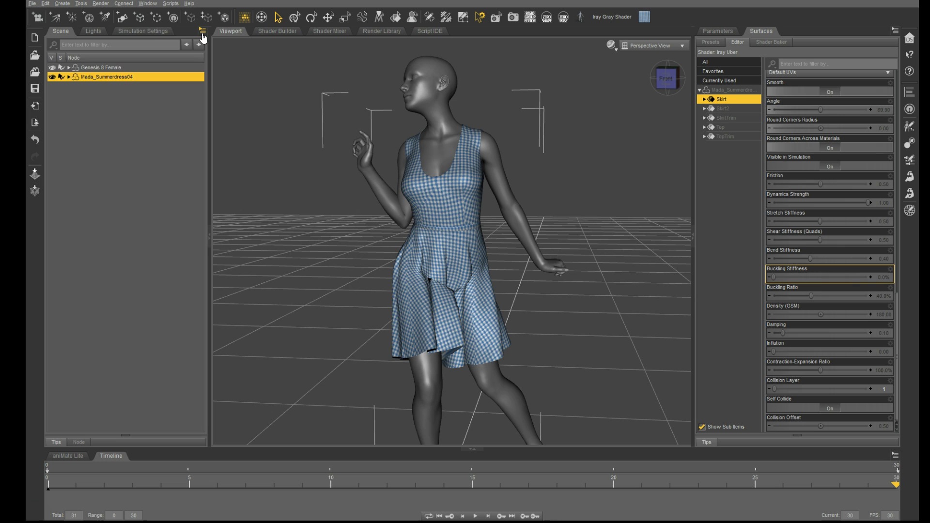
# Re-run the dForce simulation across frames 0–30 from the Simulation Settings tab
pyautogui.click(143, 31)
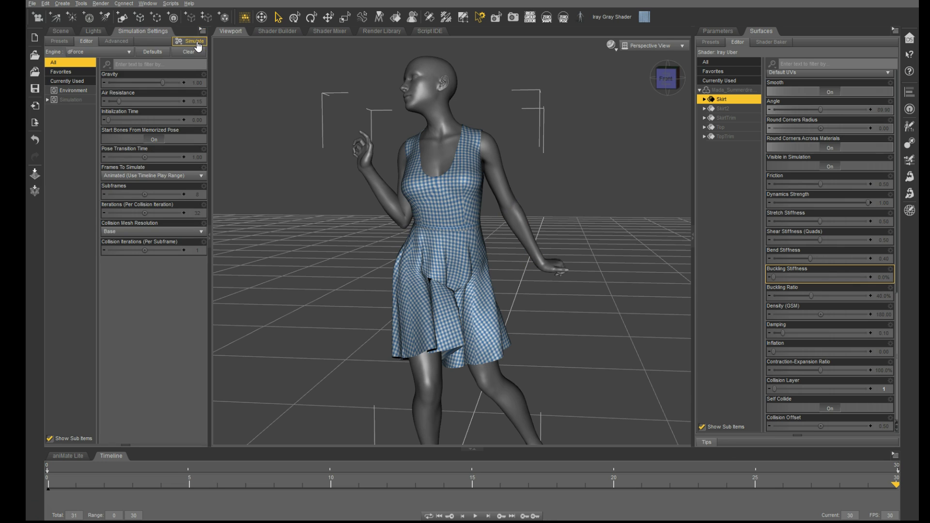
pyautogui.click(191, 42)
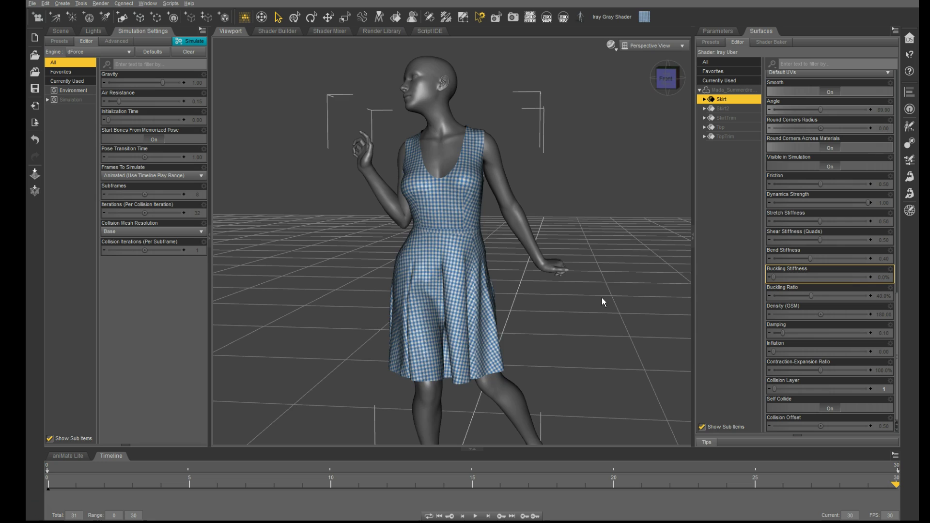
pyautogui.keyDown('alt'); pyautogui.moveTo(602, 298); pyautogui.dragTo(525, 317); pyautogui.keyUp('alt')
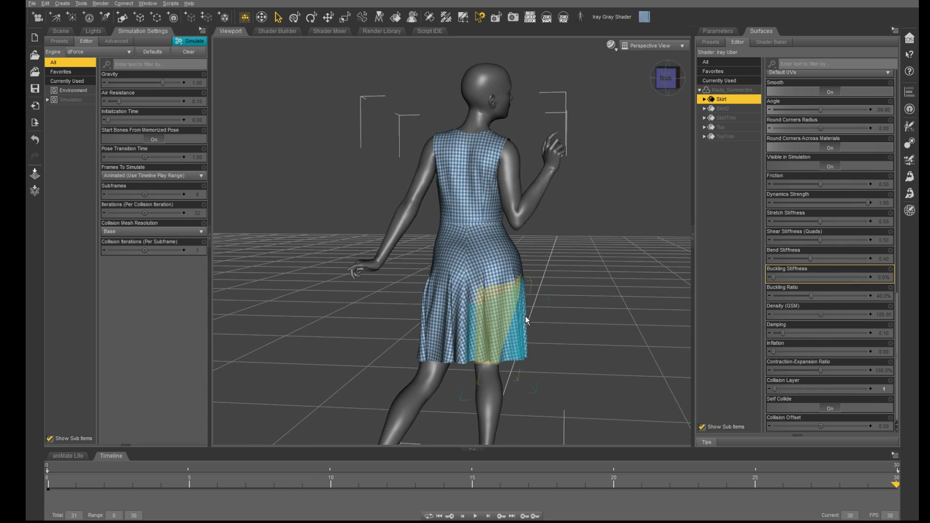
pyautogui.keyDown('alt'); pyautogui.moveTo(686, 302); pyautogui.dragTo(581, 302); pyautogui.keyUp('alt')
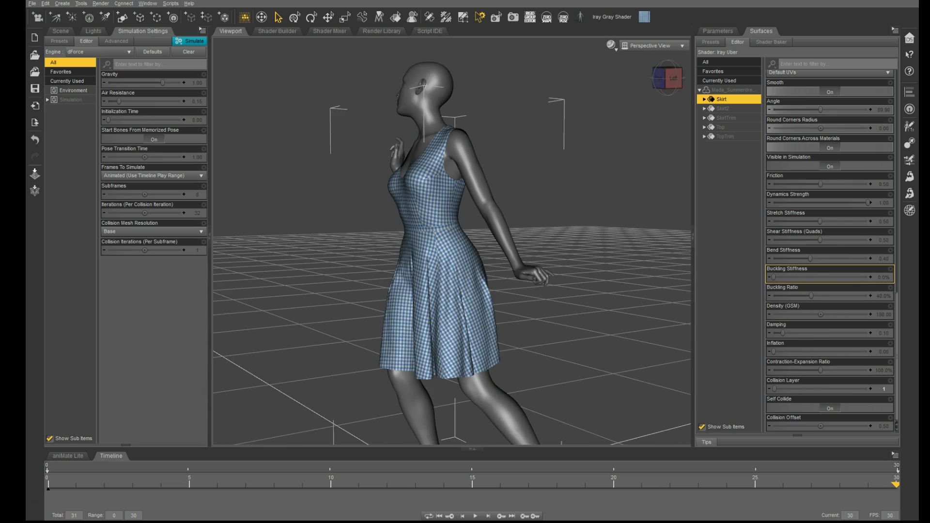
pyautogui.moveTo(635, 276)
pyautogui.keyDown('alt'); pyautogui.mouseDown()
pyautogui.moveTo(509, 280)
pyautogui.moveTo(573, 268)
pyautogui.mouseUp(); pyautogui.keyUp('alt')
pyautogui.scroll(2, 562, 306)
pyautogui.scroll(1, 566, 312)
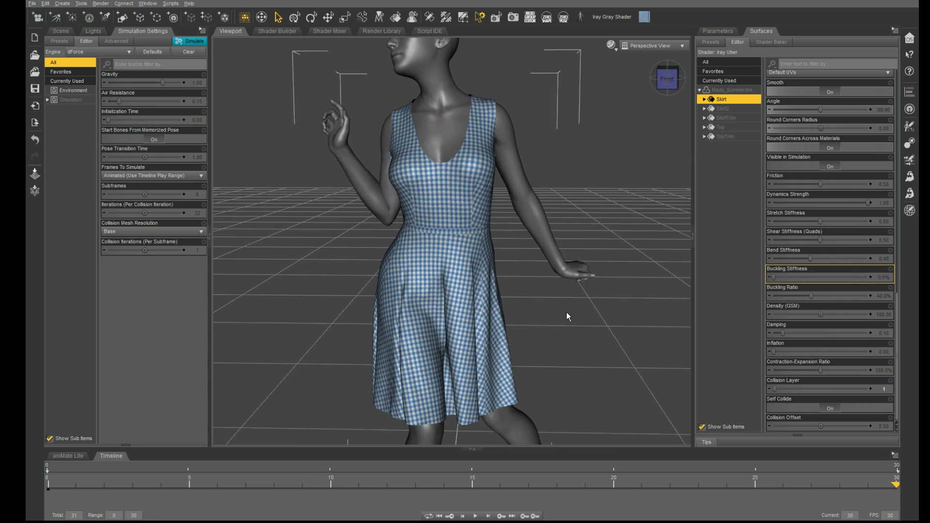
pyautogui.scroll(2, 566, 313)
pyautogui.scroll(-3, 566, 312)
pyautogui.scroll(-1, 567, 312)
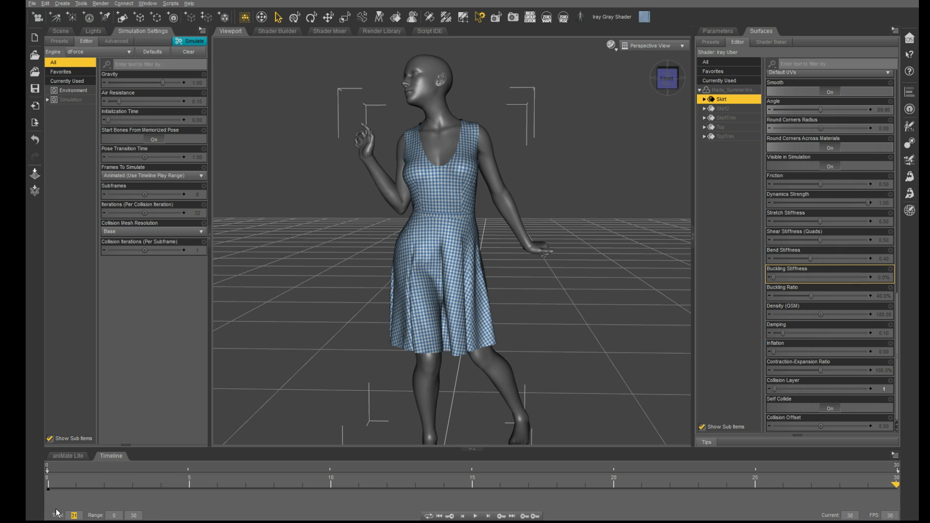
pyautogui.write('60')
# Set Total frames to 60, scrub to frame 59 and simulate again
pyautogui.press('Return')
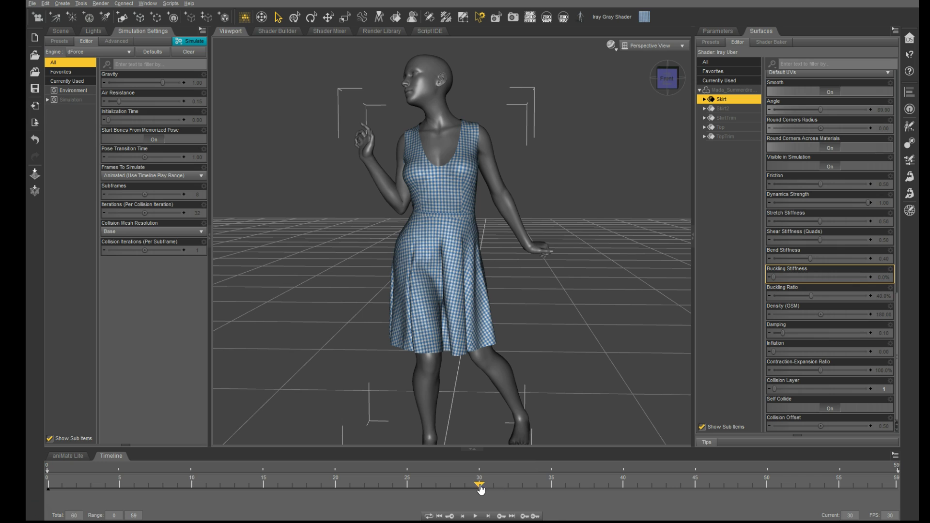
pyautogui.moveTo(479, 486)
pyautogui.mouseDown()
pyautogui.moveTo(899, 502)
pyautogui.moveTo(483, 496)
pyautogui.mouseUp()
pyautogui.click(195, 40)
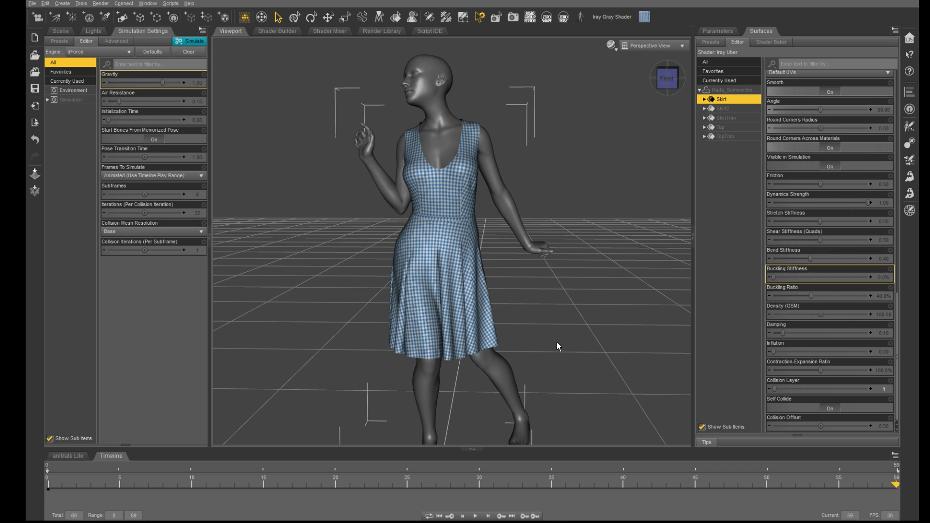
pyautogui.moveTo(542, 340)
pyautogui.keyDown('alt'); pyautogui.mouseDown()
pyautogui.moveTo(328, 343)
pyautogui.moveTo(542, 339)
pyautogui.mouseUp(); pyautogui.keyUp('alt')
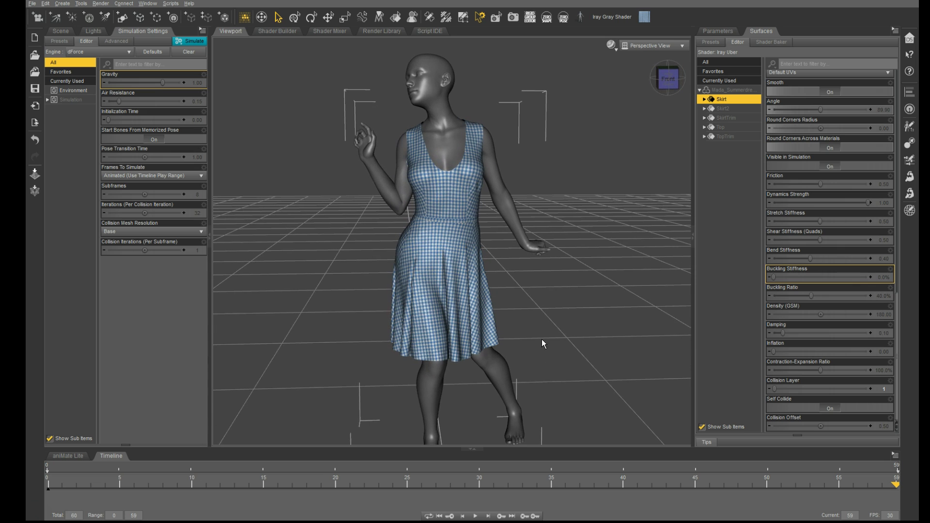
pyautogui.scroll(2, 561, 316)
pyautogui.scroll(1, 561, 312)
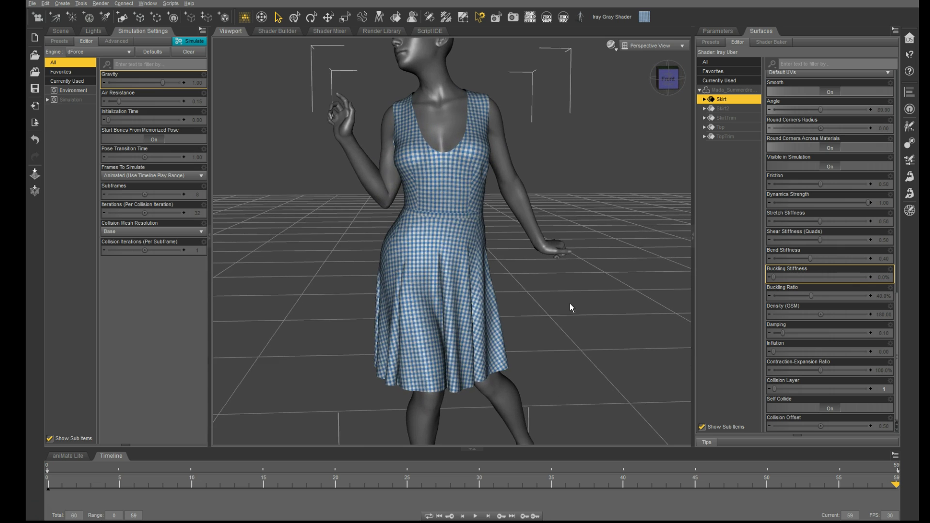
pyautogui.scroll(1, 570, 304)
pyautogui.scroll(1, 572, 308)
pyautogui.keyDown('alt'); pyautogui.moveTo(597, 335); pyautogui.dragTo(597, 335); pyautogui.keyUp('alt')
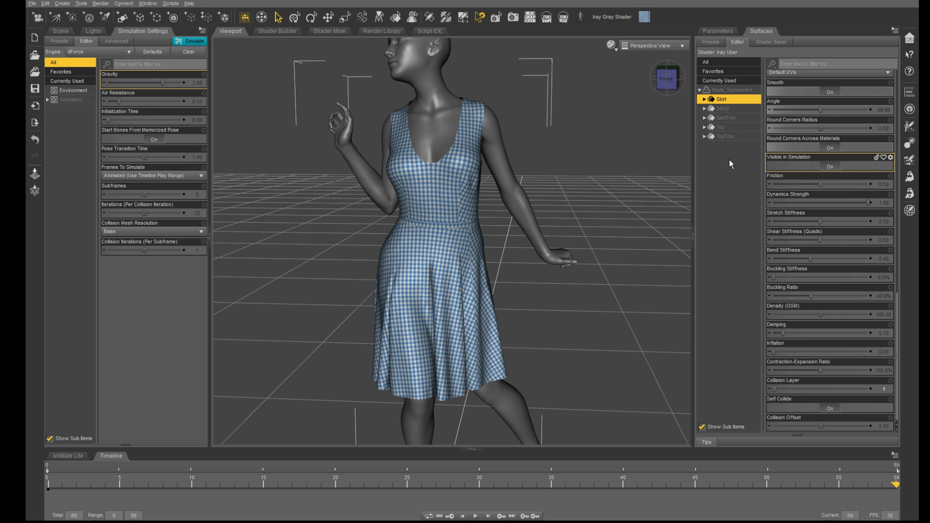
# Select the TopTrim surface and set its Base Color texture to None
pyautogui.click(736, 137)
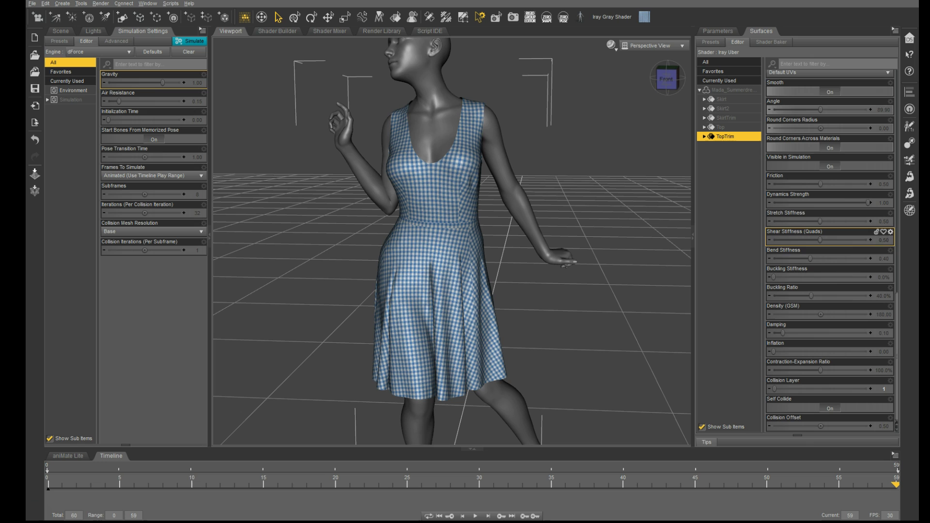
pyautogui.scroll(1, 797, 224)
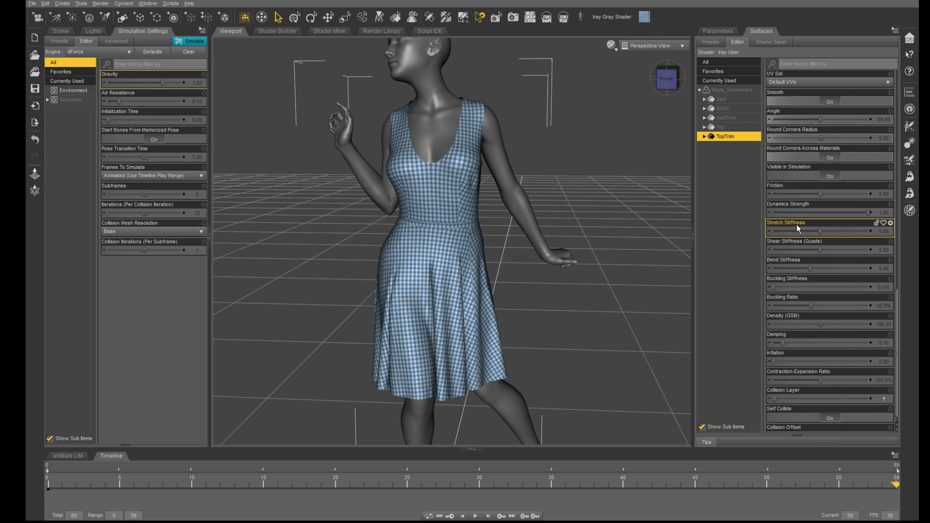
pyautogui.scroll(5, 792, 189)
pyautogui.scroll(5, 862, 212)
pyautogui.scroll(5, 837, 199)
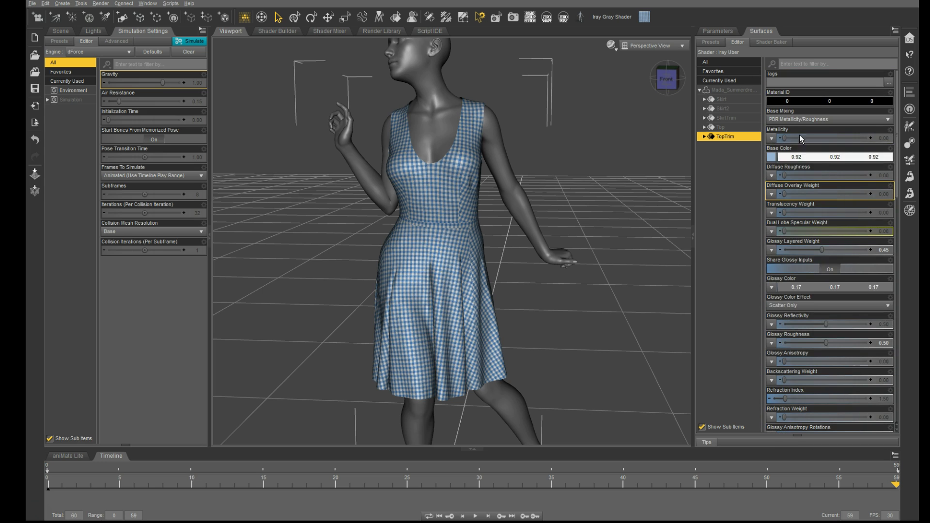
pyautogui.click(771, 157)
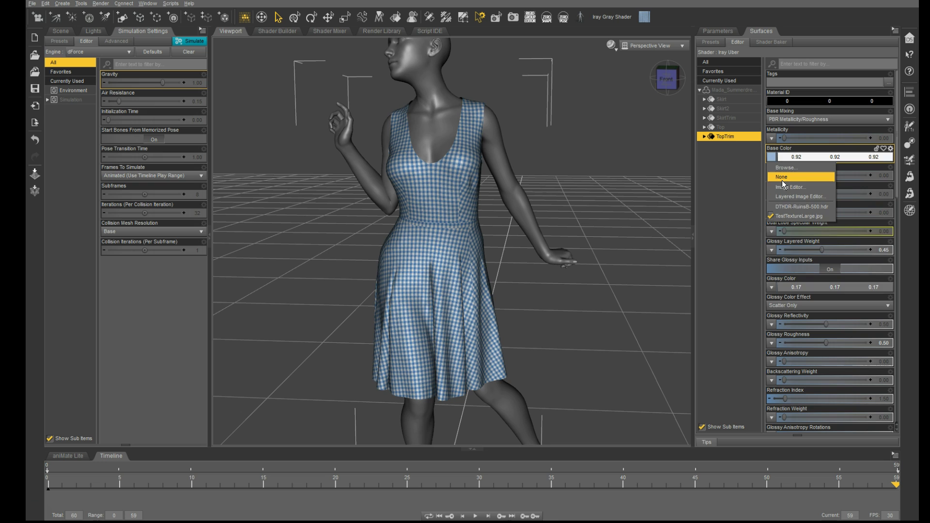
pyautogui.click(782, 177)
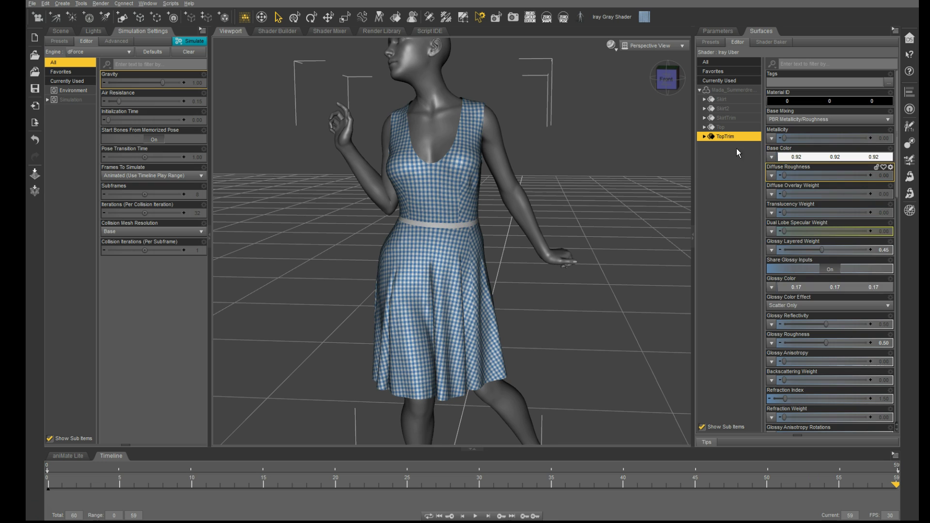
pyautogui.scroll(-5, 836, 327)
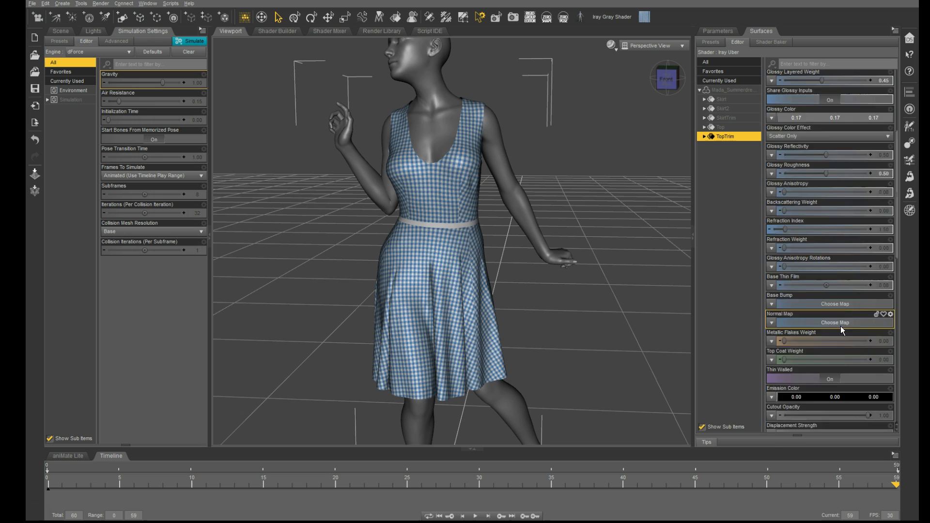
pyautogui.scroll(-5, 841, 326)
pyautogui.scroll(-5, 840, 325)
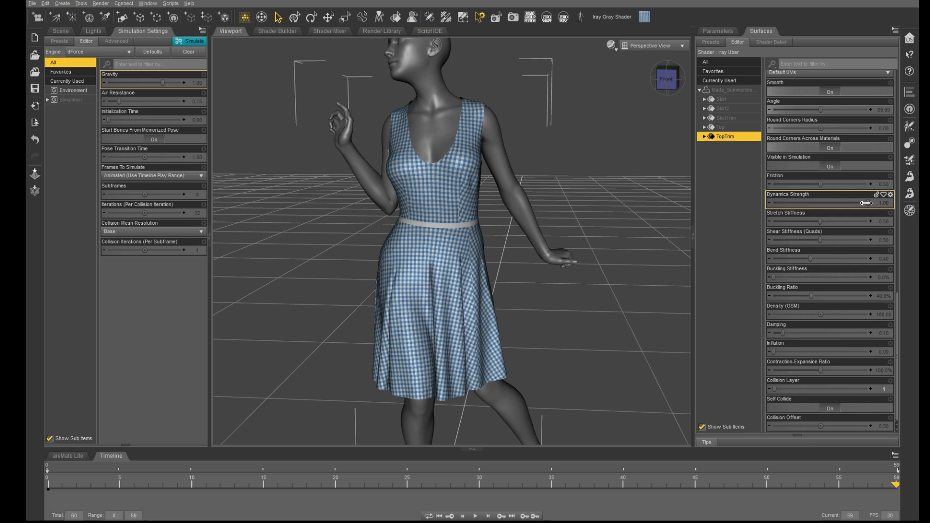
# Set TopTrim's Dynamics Strength to 0.00 and re-run the simulation
pyautogui.moveTo(871, 203); pyautogui.dragTo(770, 205)
pyautogui.keyDown('alt'); pyautogui.moveTo(597, 243); pyautogui.dragTo(614, 245); pyautogui.keyUp('alt')
pyautogui.click(190, 41)
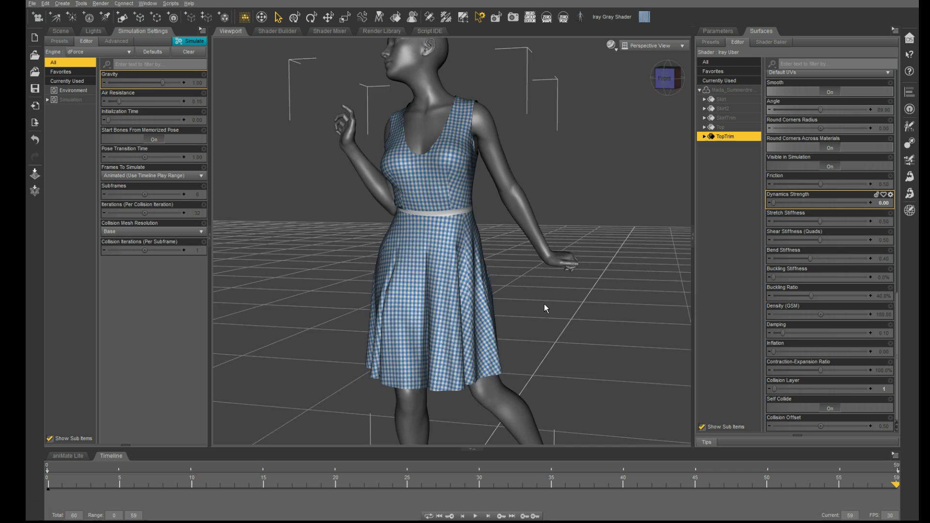
pyautogui.moveTo(545, 305)
pyautogui.keyDown('alt'); pyautogui.mouseDown()
pyautogui.moveTo(555, 225)
pyautogui.moveTo(594, 274)
pyautogui.moveTo(509, 219)
pyautogui.mouseUp(); pyautogui.keyUp('alt')
pyautogui.moveTo(532, 269)
pyautogui.keyDown('alt'); pyautogui.mouseDown()
pyautogui.moveTo(328, 269)
pyautogui.moveTo(586, 290)
pyautogui.moveTo(602, 327)
pyautogui.moveTo(638, 249)
pyautogui.moveTo(626, 229)
pyautogui.moveTo(639, 240)
pyautogui.moveTo(621, 255)
pyautogui.moveTo(603, 248)
pyautogui.moveTo(614, 266)
pyautogui.mouseUp(); pyautogui.keyUp('alt')
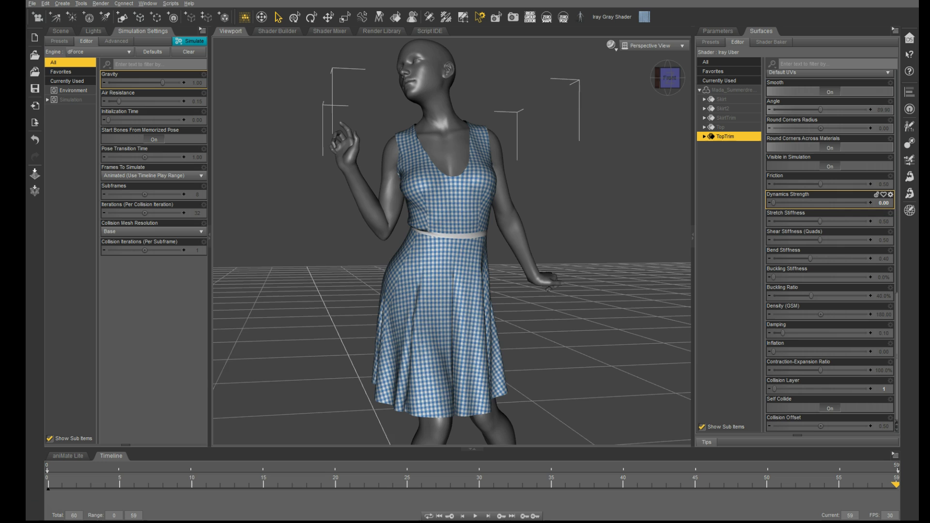